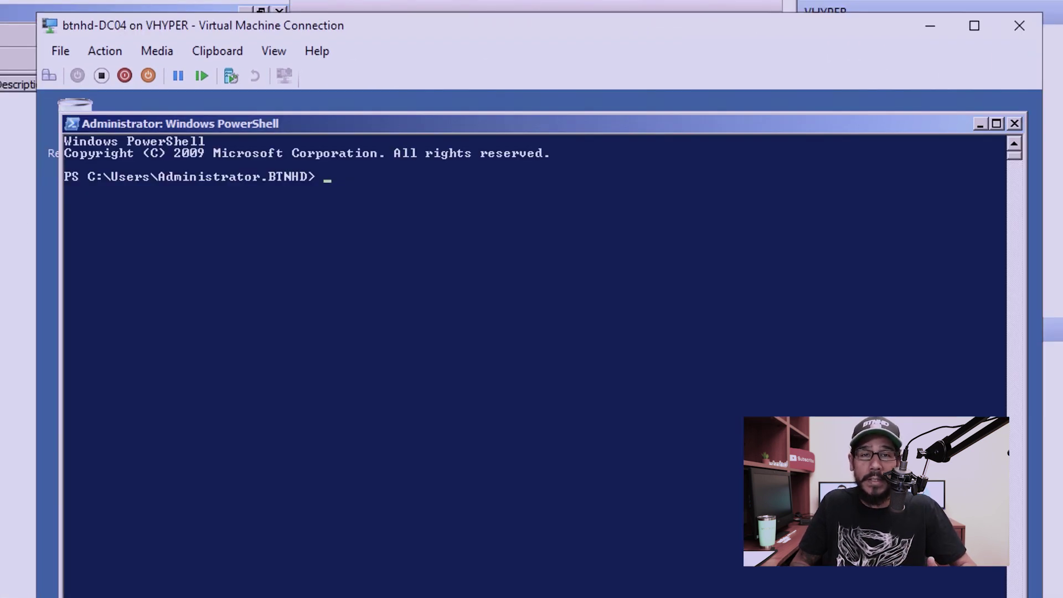
- Query the domain's FSMO role holders from PowerShell on btnhd-DC04 with netdom query fsmo
type("netdom query fsmo")
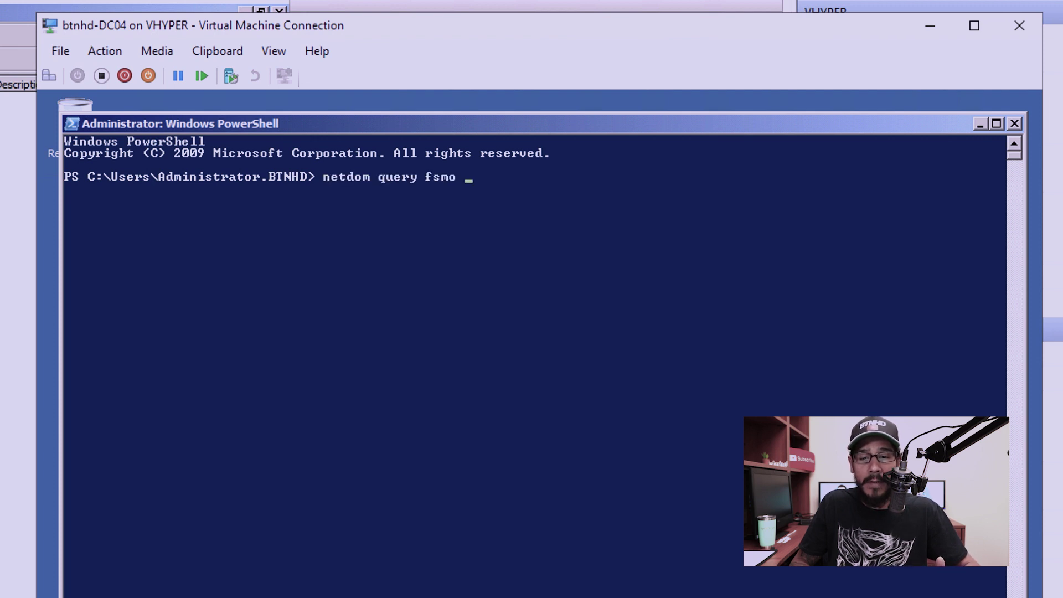
key("Return")
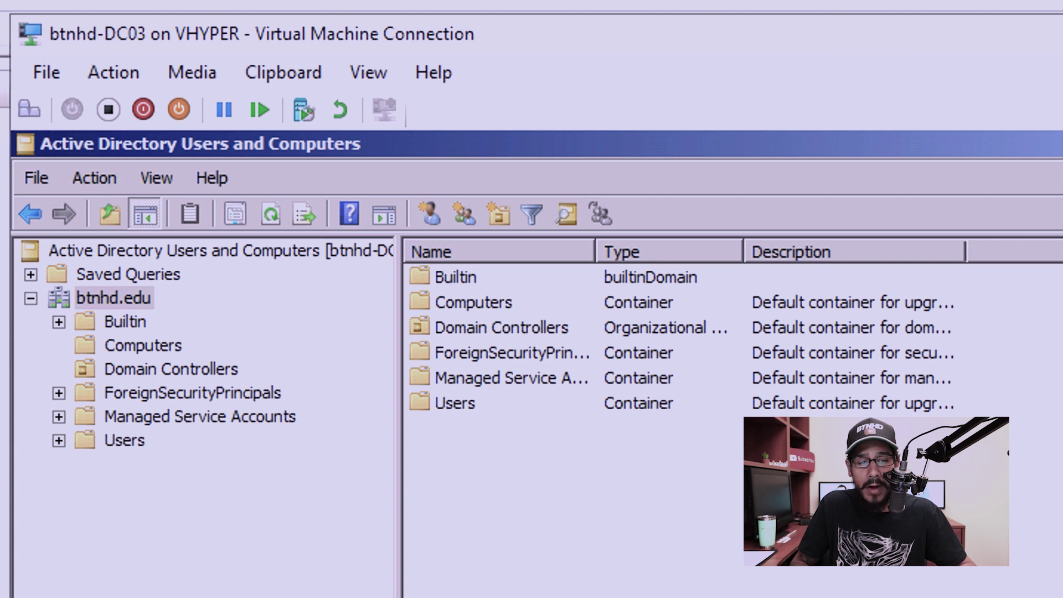
- Raise the domain functional level of btnhd.edu to Windows Server 2008 R2 on btnhd-DC03
right_click(140, 299)
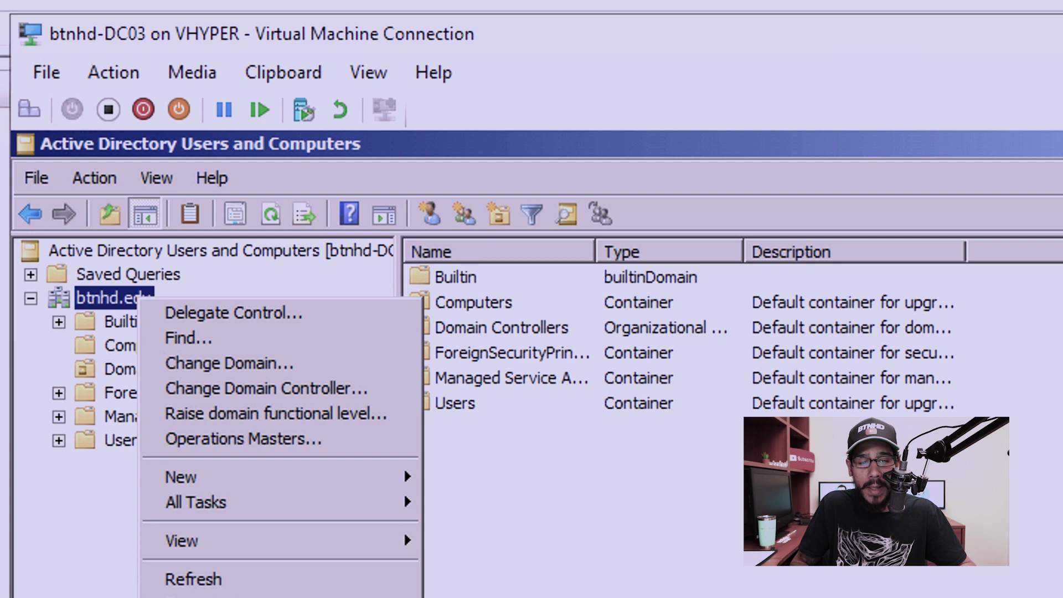
left_click(276, 414)
left_click(619, 378)
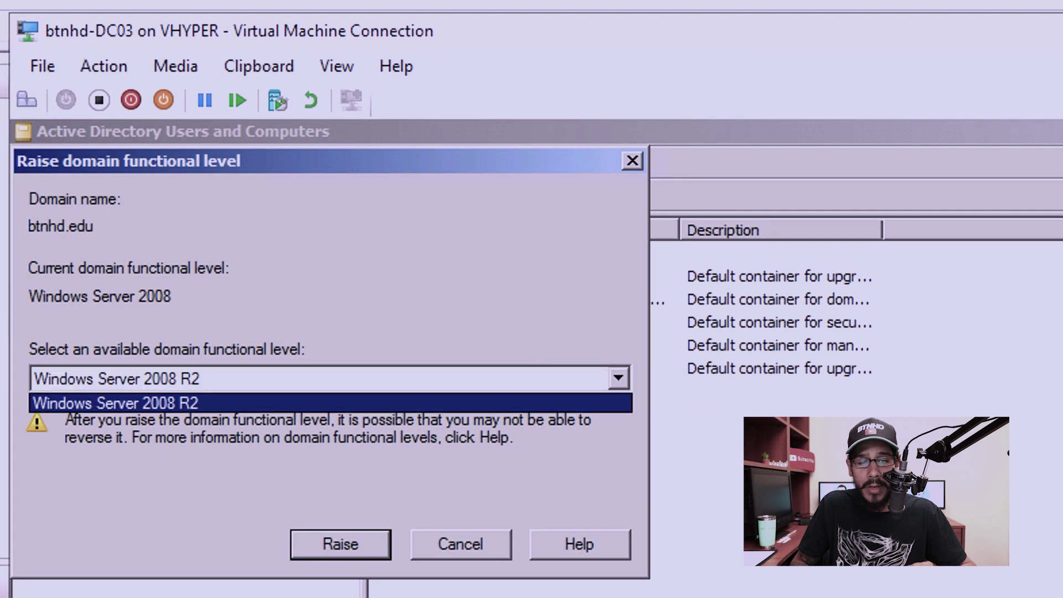
key("Return")
key("Return")
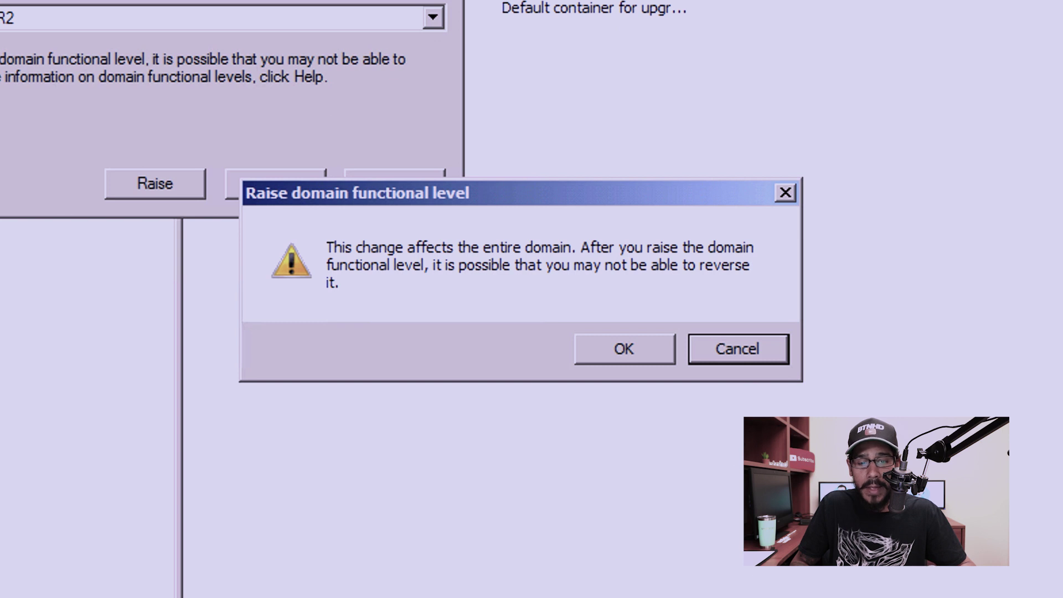
key("Return")
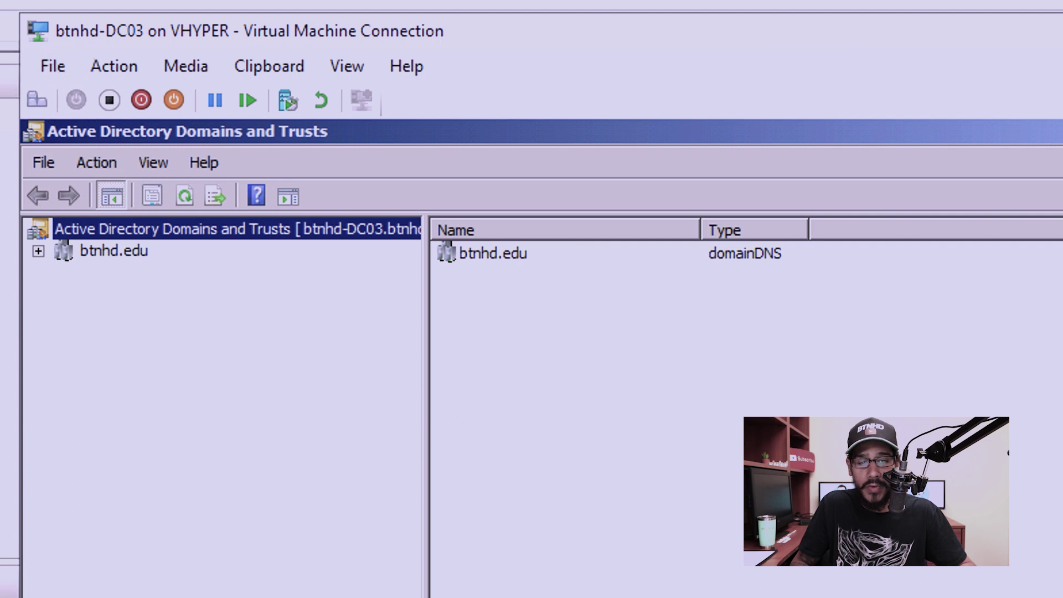
- Raise the forest functional level to Windows Server 2008 R2 in Active Directory Domains and Trusts
right_click(227, 230)
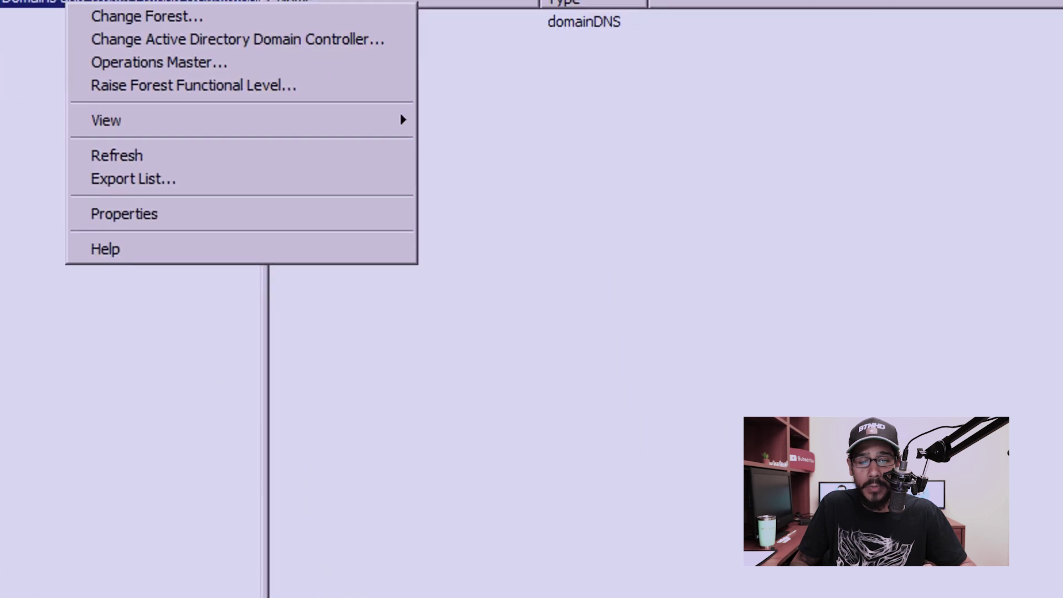
left_click(355, 317)
left_click(1002, 518)
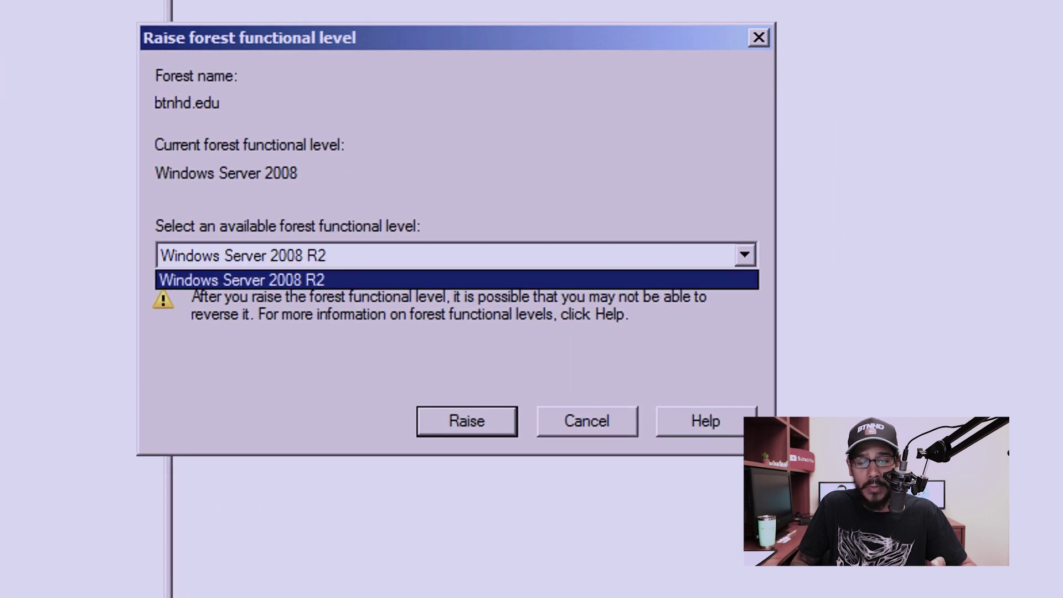
key("Return")
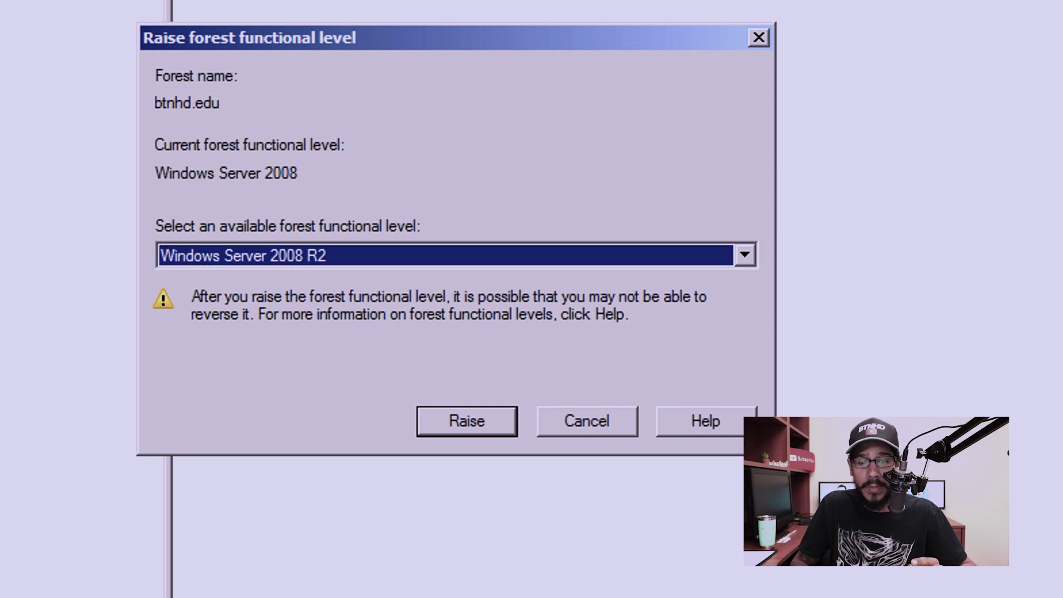
key("Return")
key("Return")
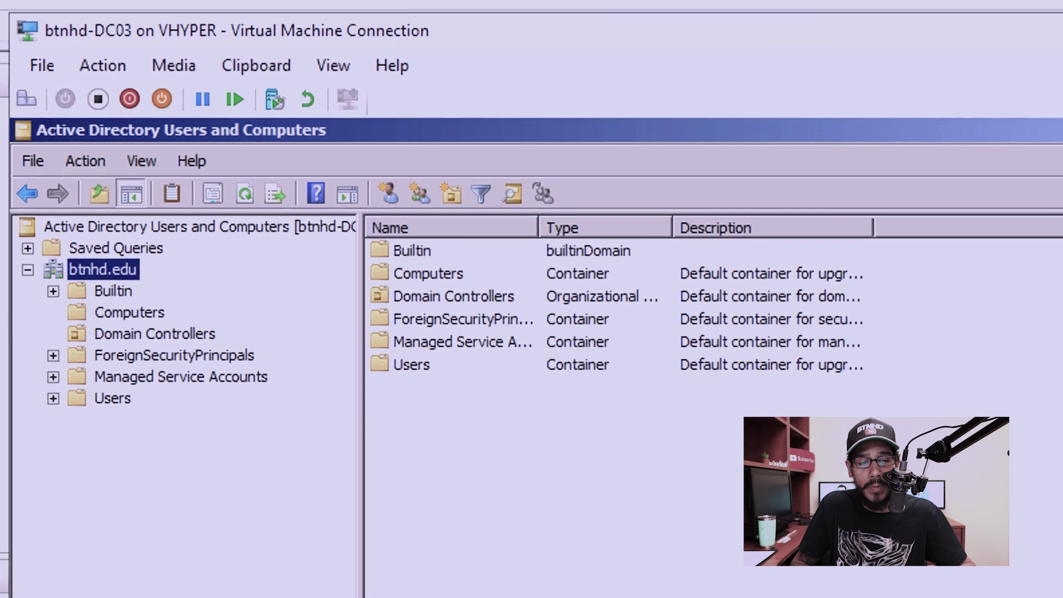
- Open the properties of the btnhd.edu domain in Active Directory Users and Computers to check its functional levels
right_click(128, 274)
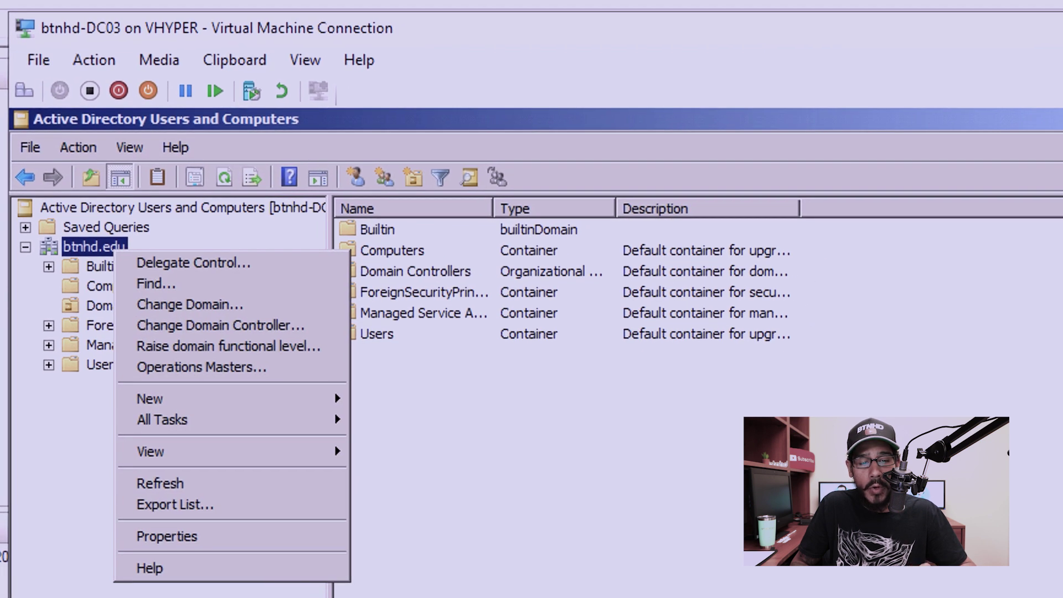
left_click(167, 536)
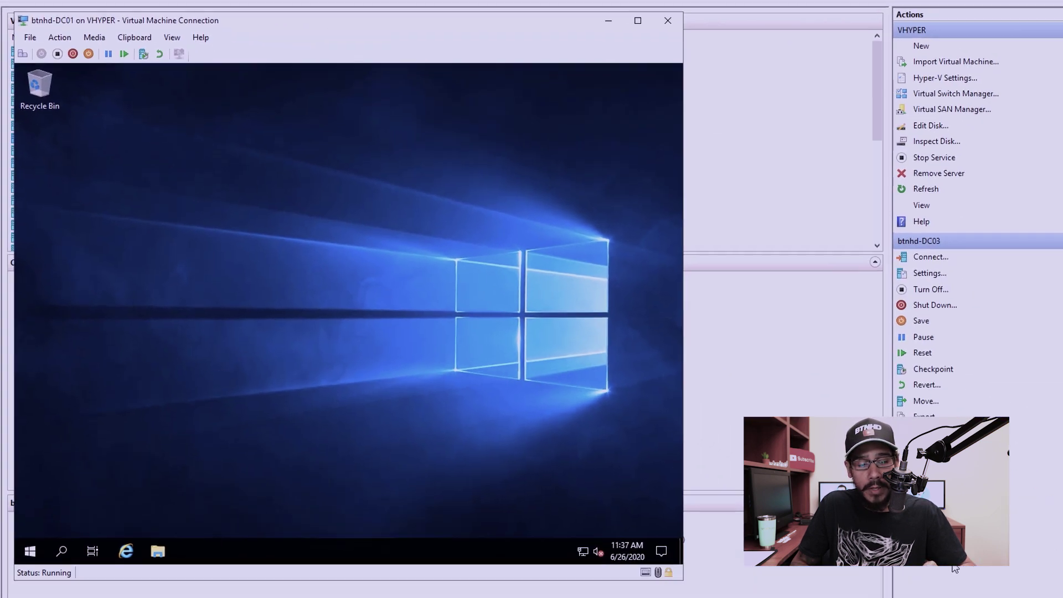
- Start adding roles and features in Server Manager on btnhd-DC01, using role-based installation and the default destination server
key("super")
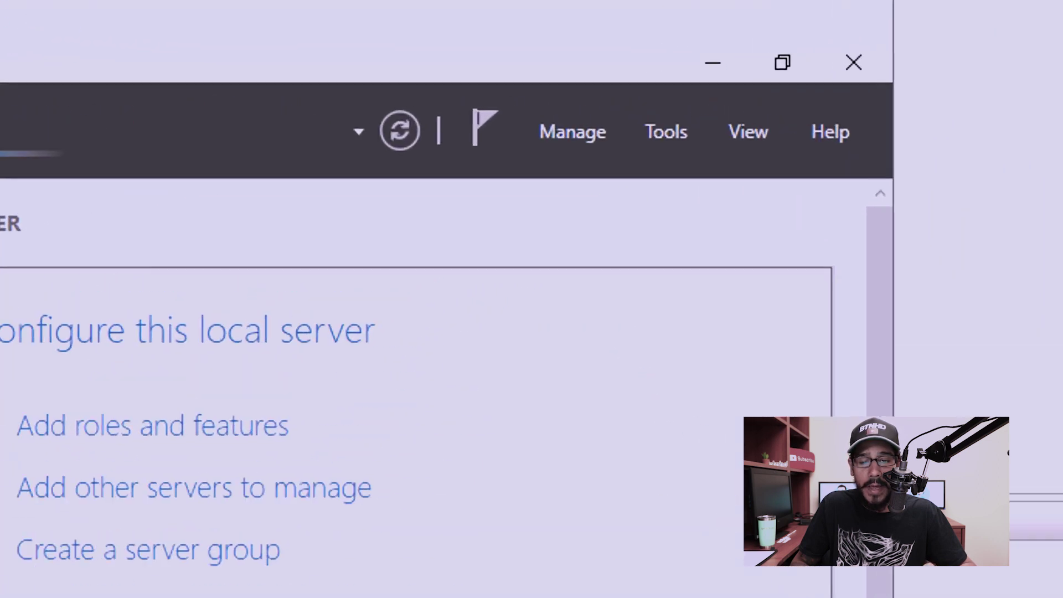
key("alt+m")
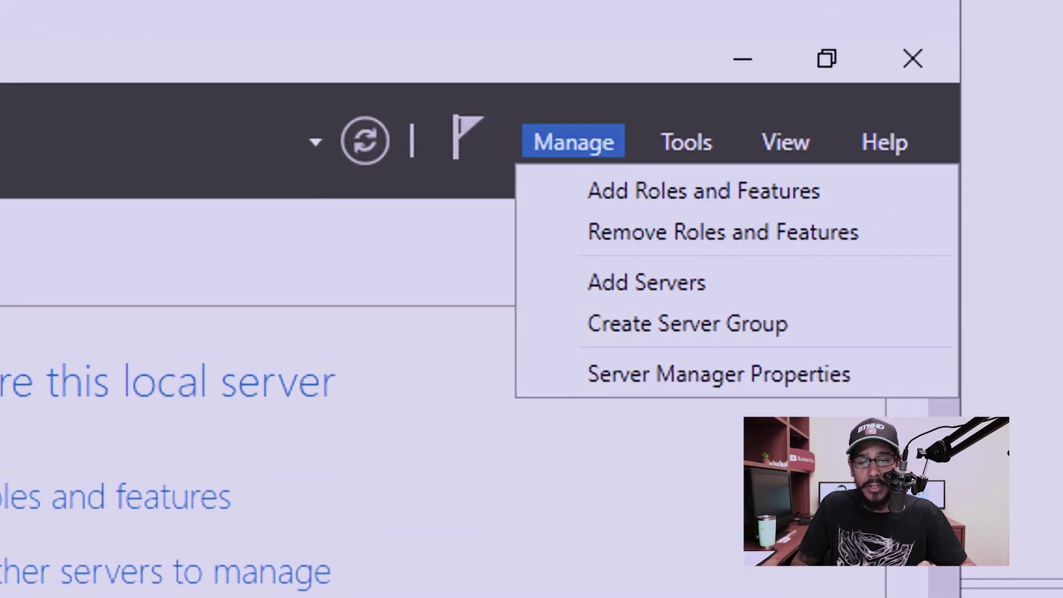
key("Return")
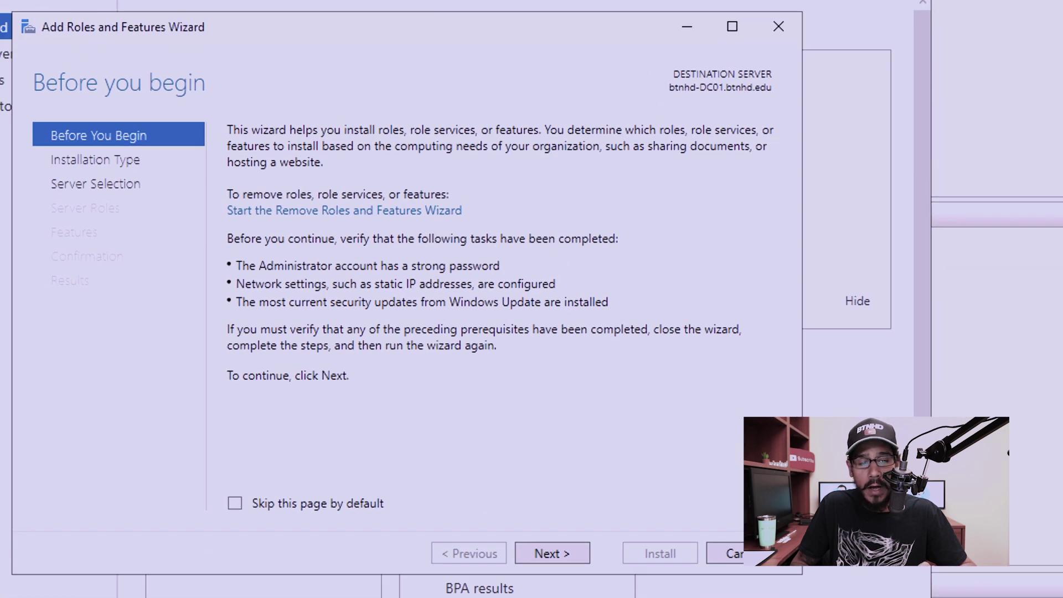
key("Return")
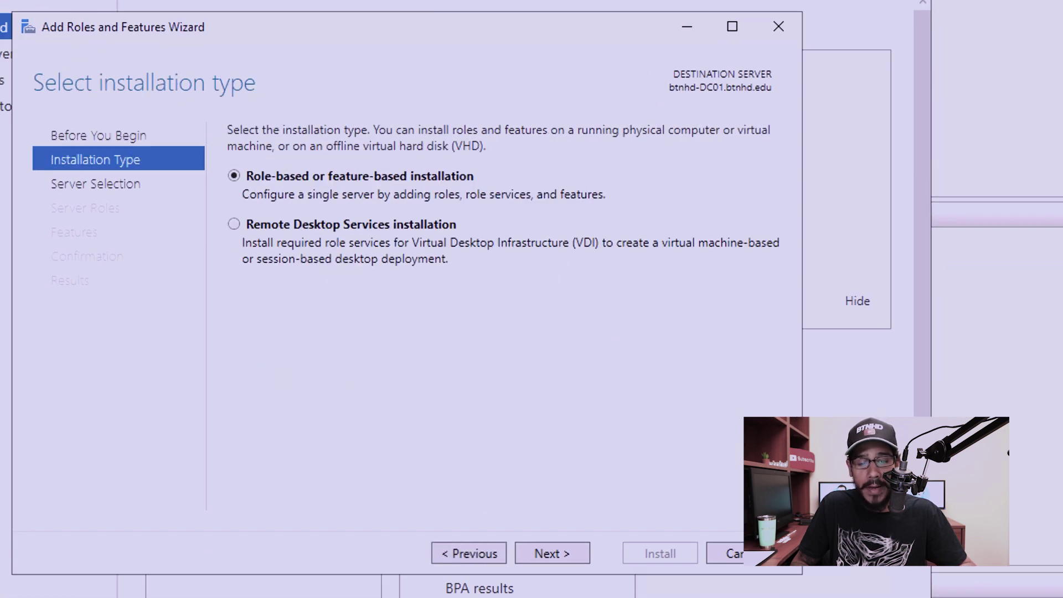
key("Return")
key("Return")
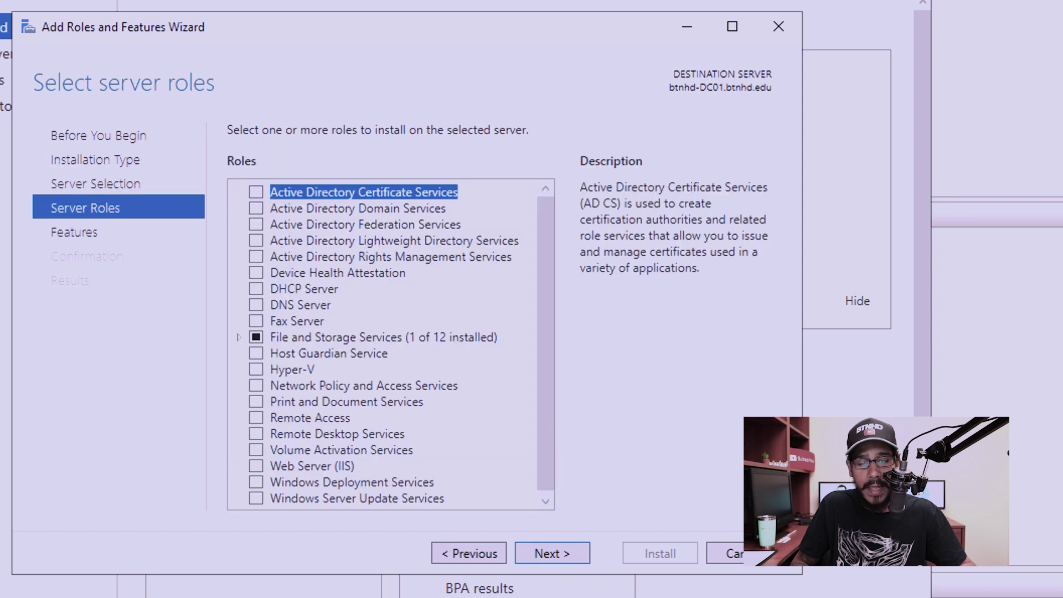
- Install the Active Directory Domain Services role with its required features and management tools
key("Down")
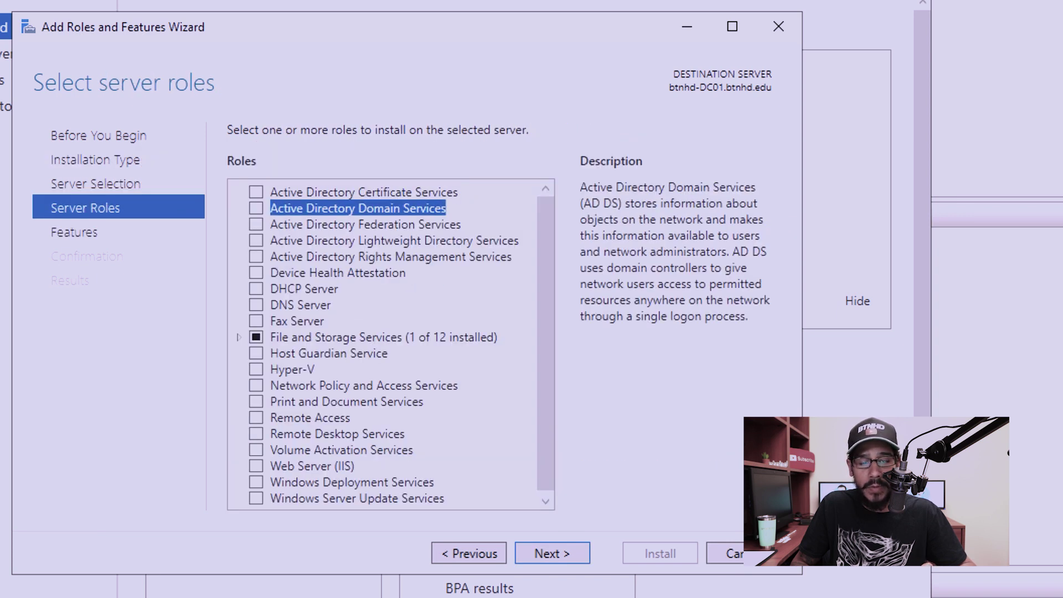
key("space")
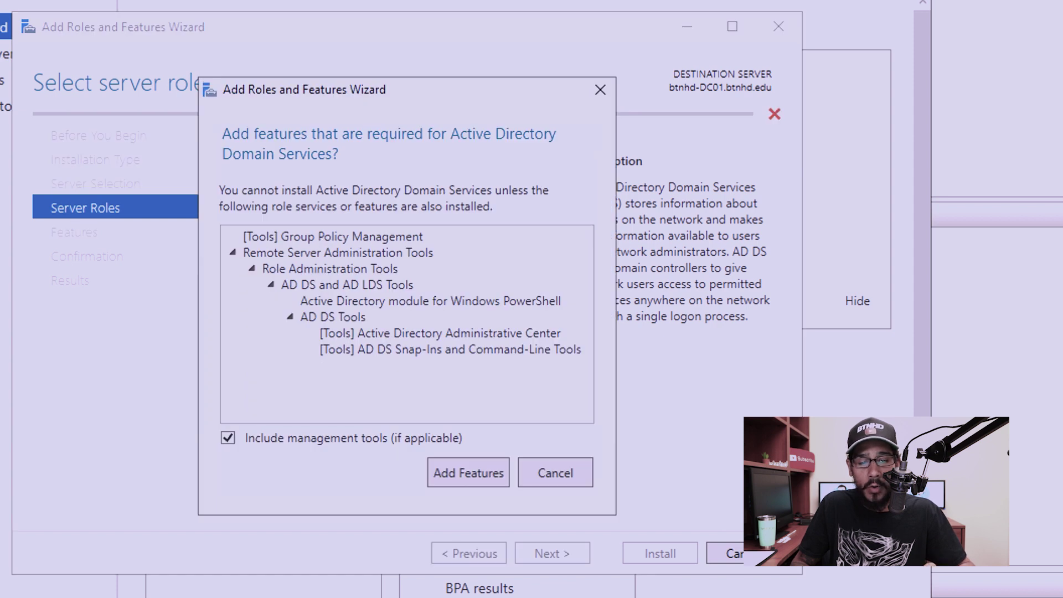
key("Return")
key("Return")
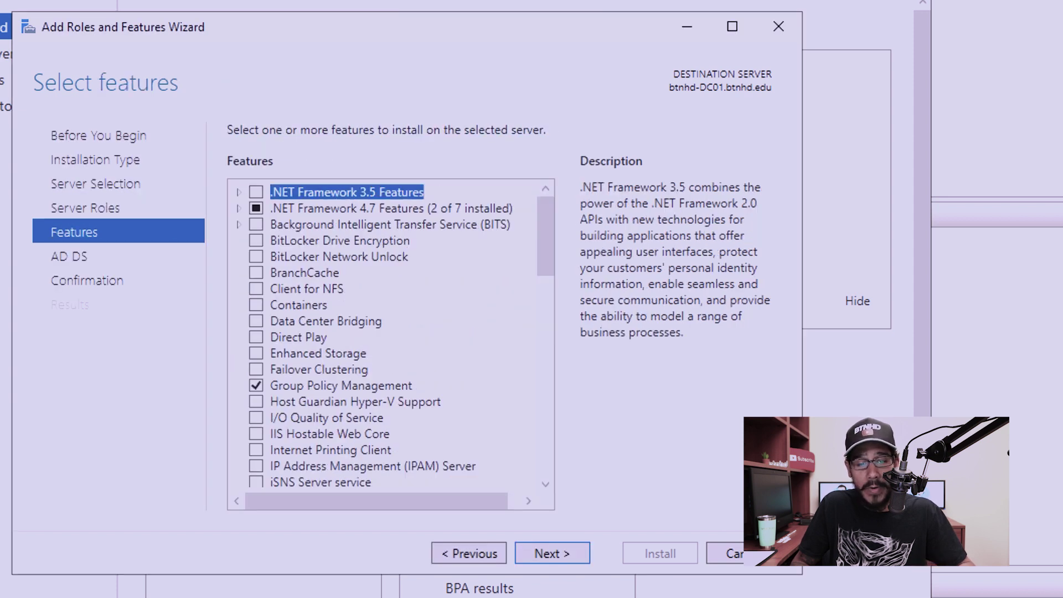
key("Return")
key("Return")
key("Return")
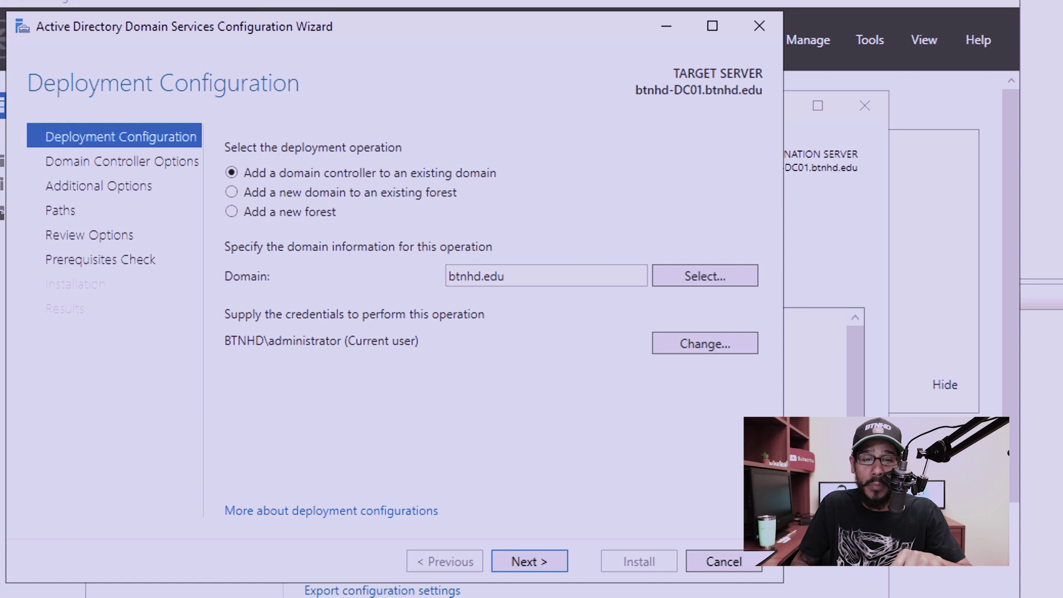
- Configure btnhd-DC01 as a domain controller in existing domain btnhd.edu with DNS server and Global Catalog, entering the DSRM password and keeping default DNS and additional options
key("Return")
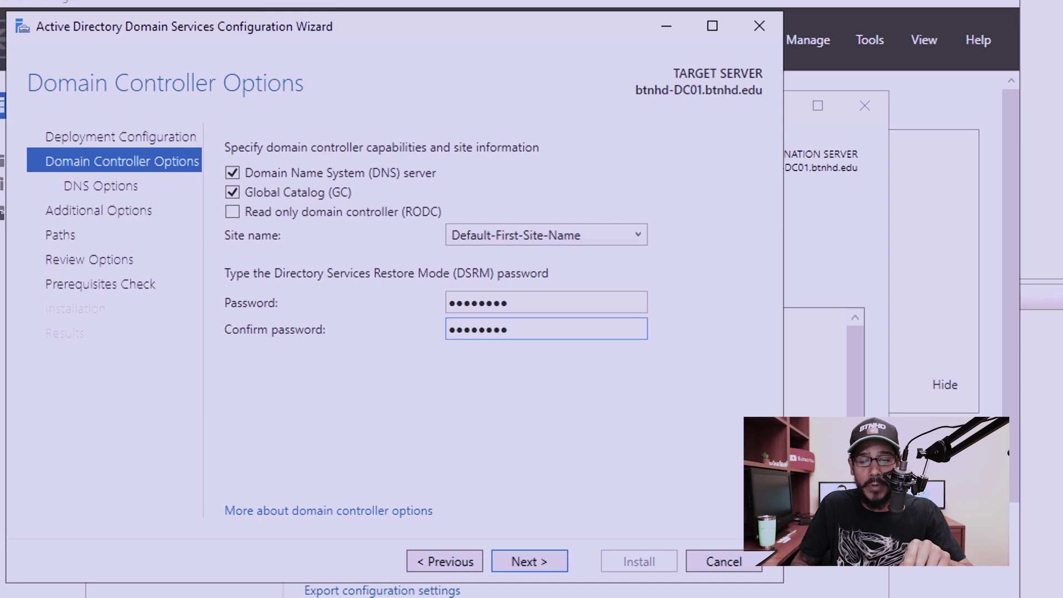
key("Return")
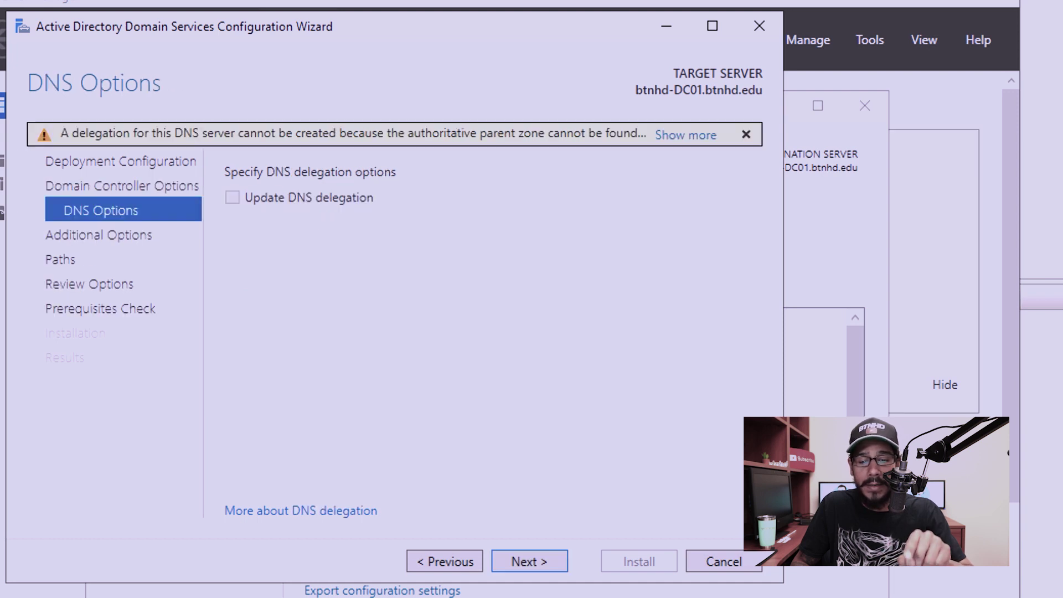
key("Return")
key("Return")
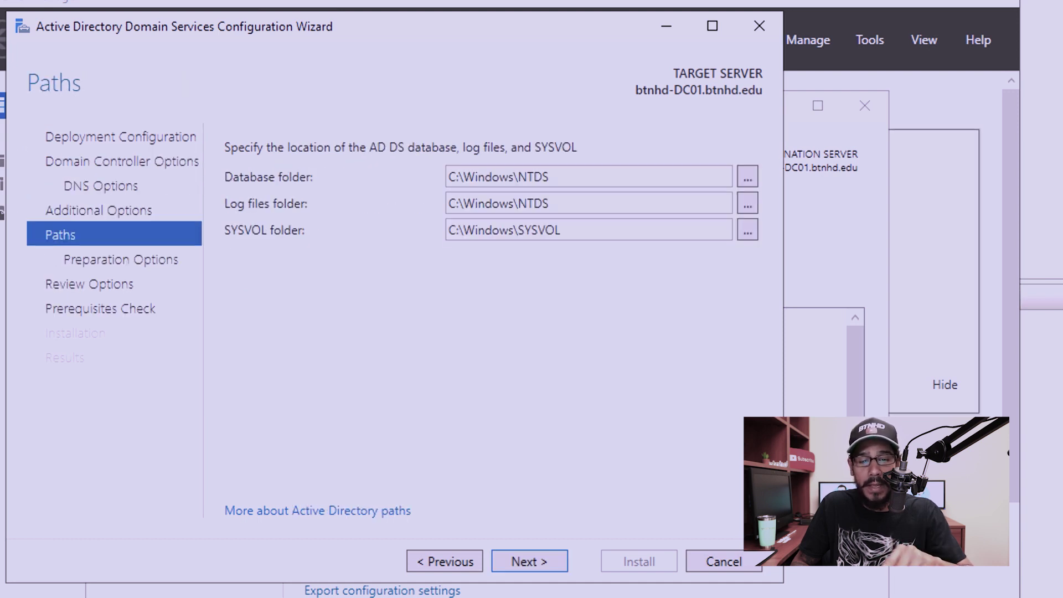
- Accept the default AD DS database, log and SYSVOL paths and the preparation options, and install the domain controller
key("Return")
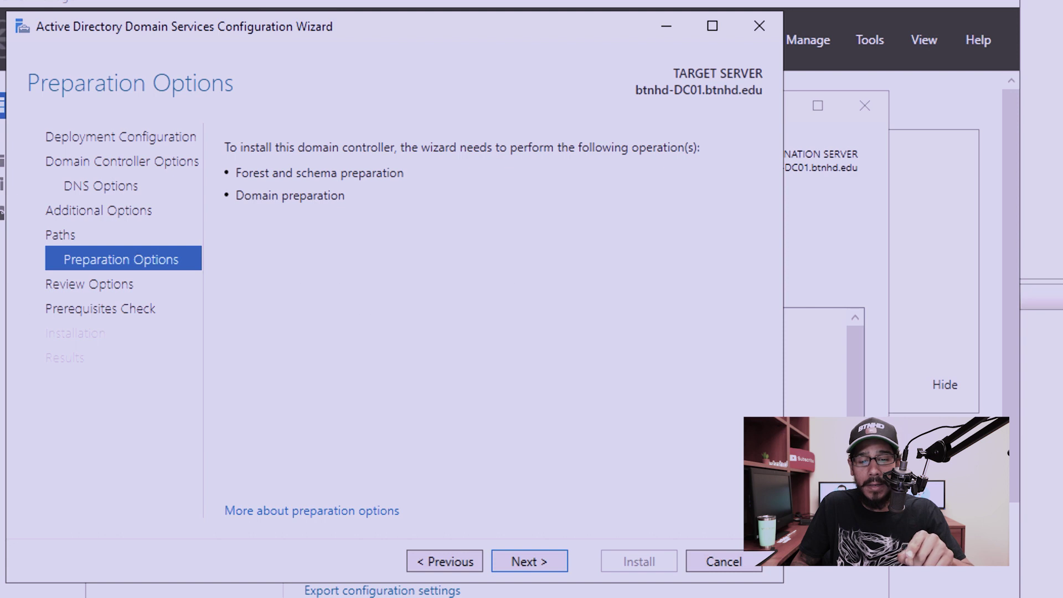
key("Return")
key("Return")
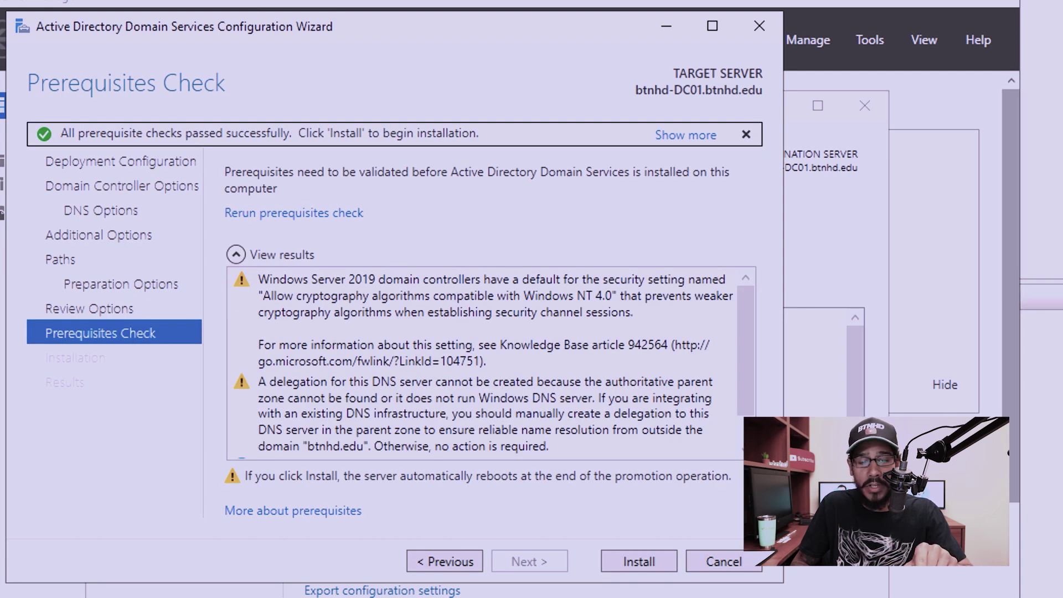
key("Return")
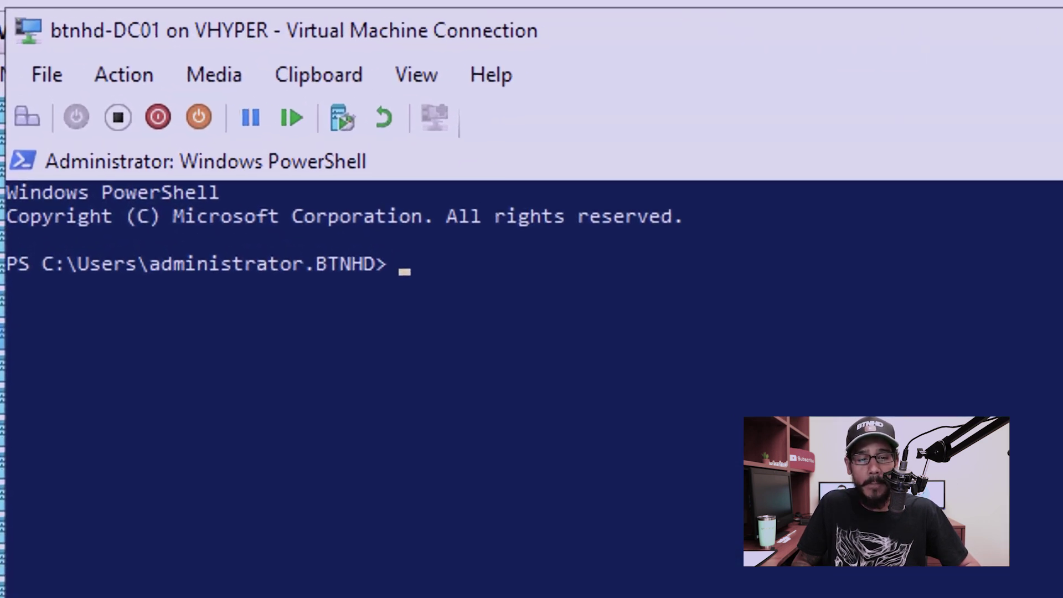
- Query the FSMO role holders from PowerShell on btnhd-DC01 with netdom query fsmo
type("netdom query fsmo")
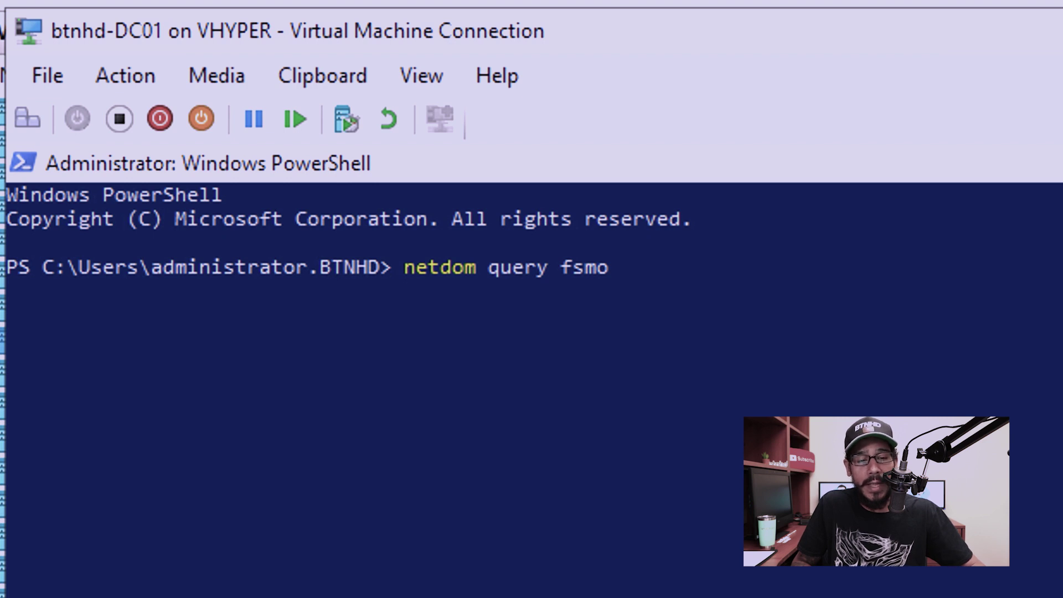
key("Return")
key("Return")
key("Return")
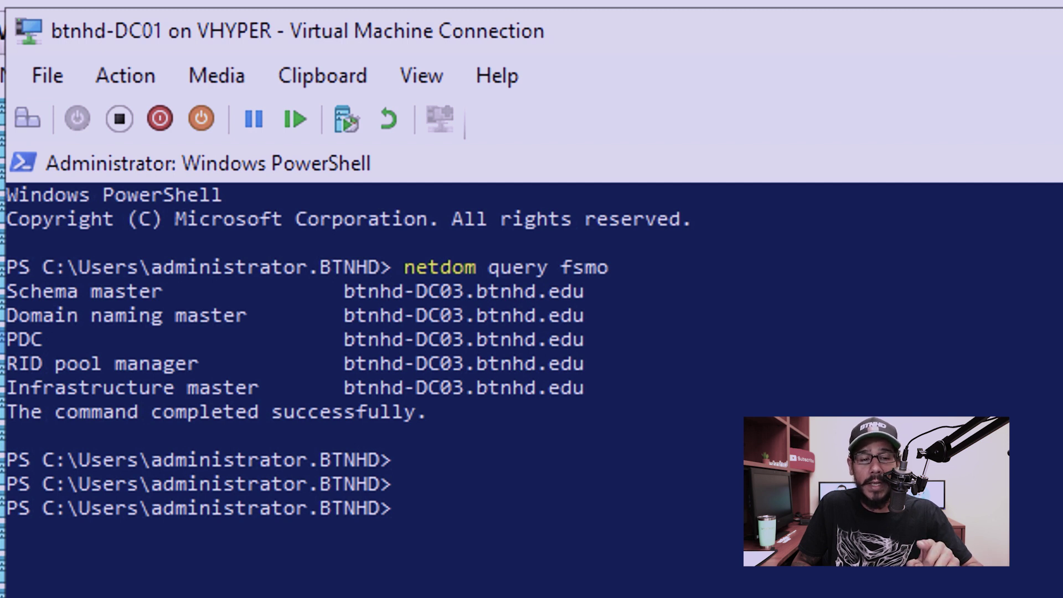
- Move SchemaMaster, DomainNamingMaster, PDCEmulator, RIDMaster and InfrastructureMaster to btnhd-DC01 with Move-ADDirectoryServerOperationMasterRole, answering Yes to All
type("Move-ADDirectoryServerOperationMasterRole -Identity btnhd-DC01 -OperationMasterRole SchemaMaster, DomainNamingMaster, PDCEmulator, RIDMaster, InfrastructureMaster")
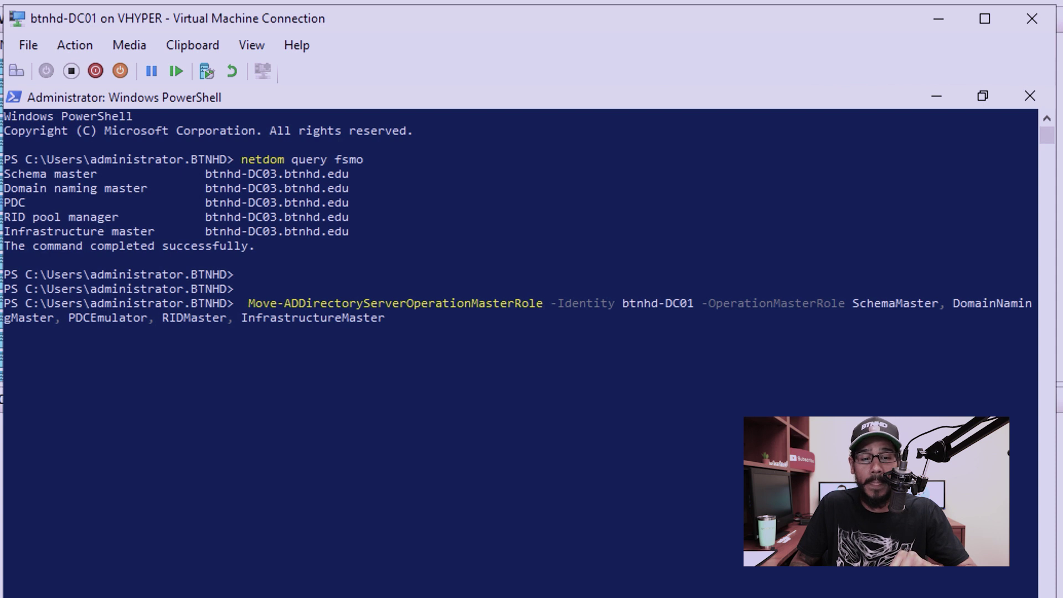
key("Return")
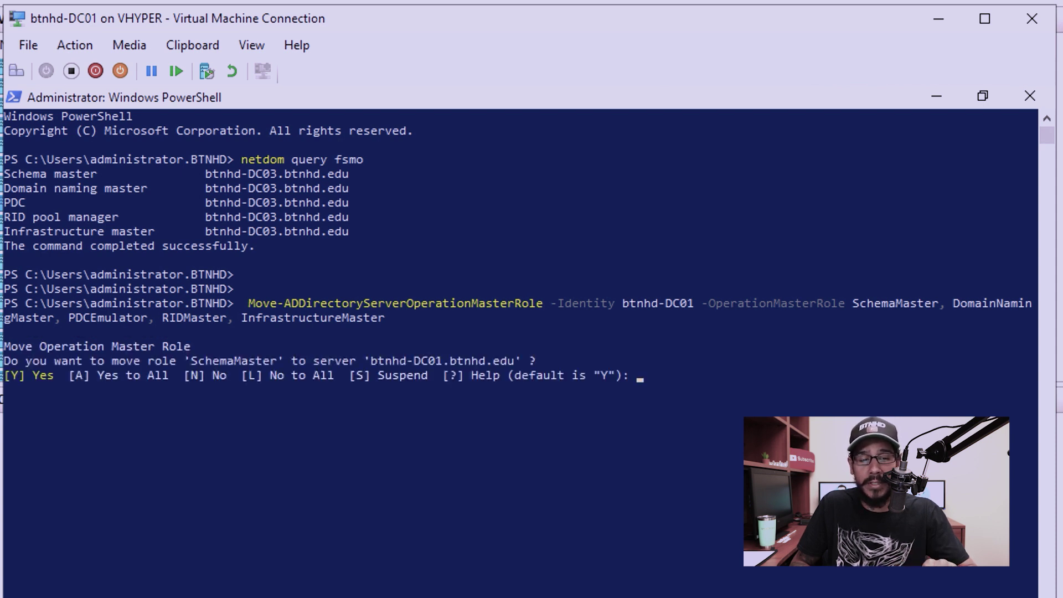
type("A")
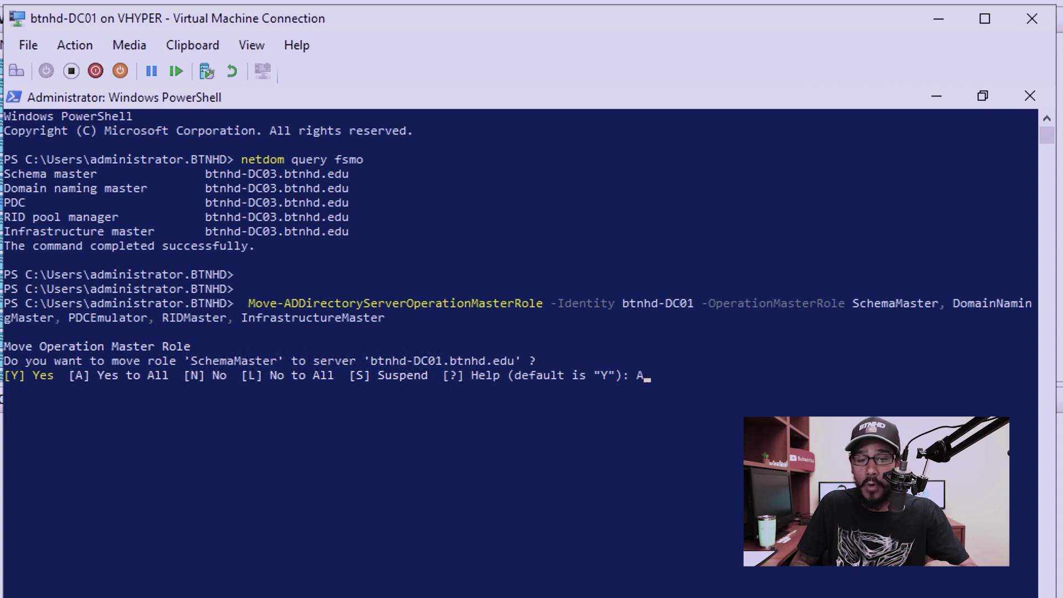
key("Return")
- Rerun netdom query fsmo on btnhd-DC01 to check the role holders after the transfer
key("Return")
key("Return")
key("Return")
key("Up")
key("Up")
left_click(439, 475)
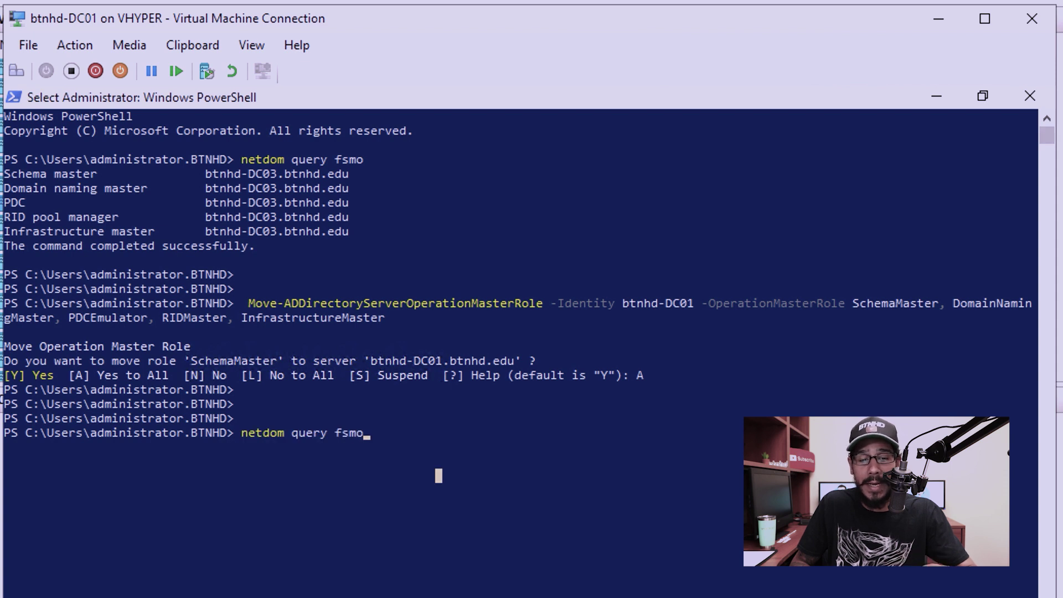
key("Return")
key("Return")
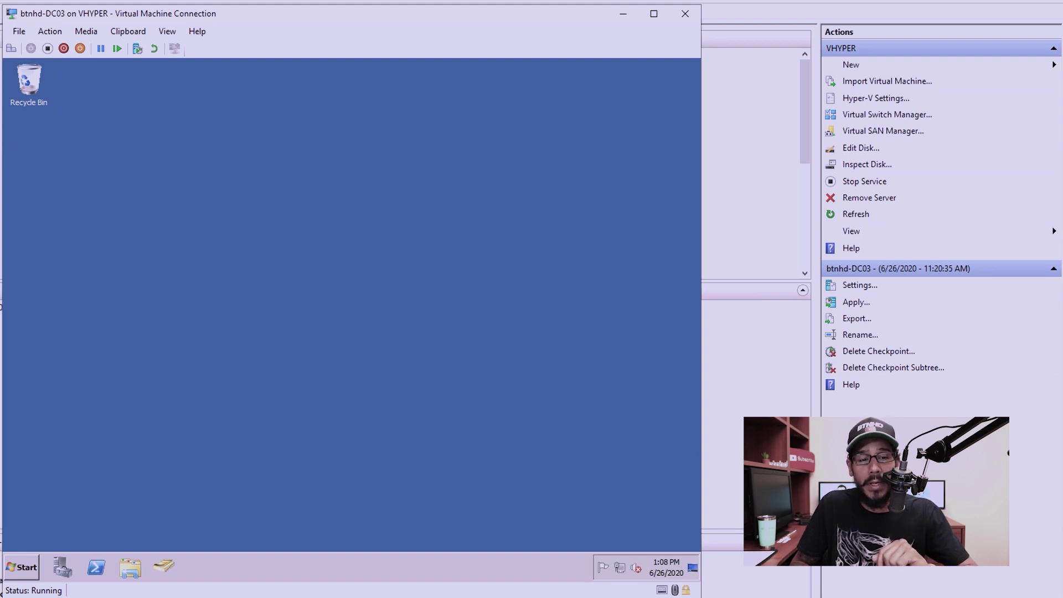
- Launch the Active Directory Domain Services Installation Wizard on btnhd-DC03 with dcpromo
key("super")
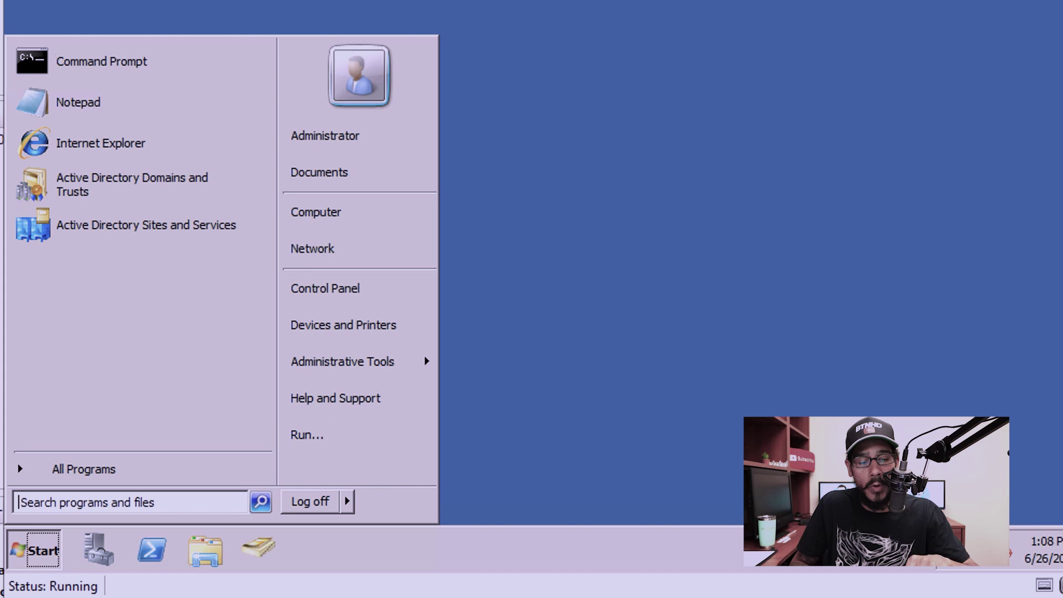
key("super+r")
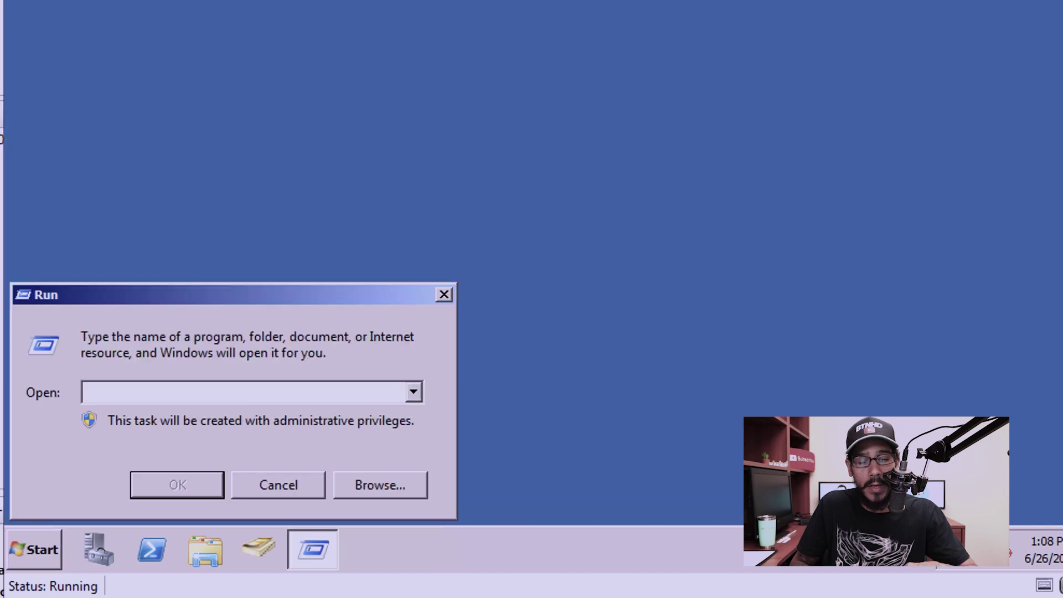
type("dcpromo")
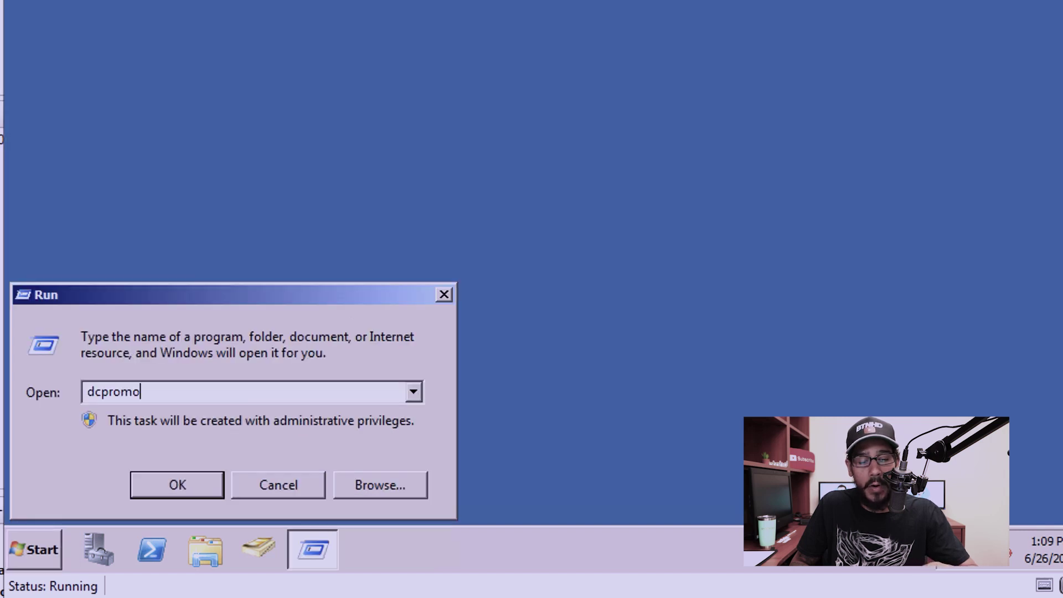
key("Return")
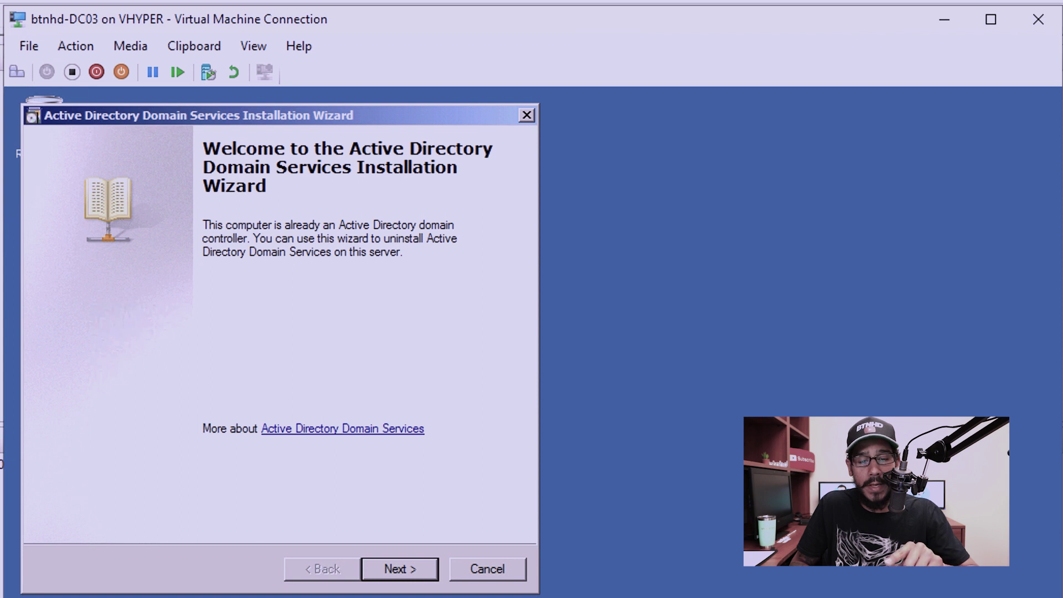
- Leave the domain deletion option unchecked and clear the option to delete the DNS delegations pointing to this server
key("Return")
key("Return")
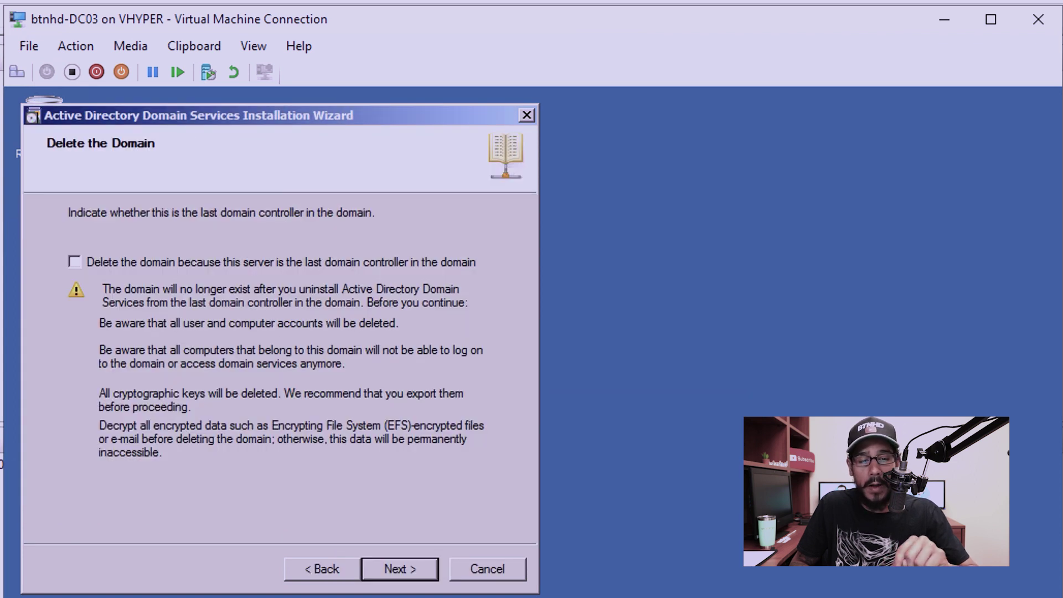
key("Return")
key("alt+d")
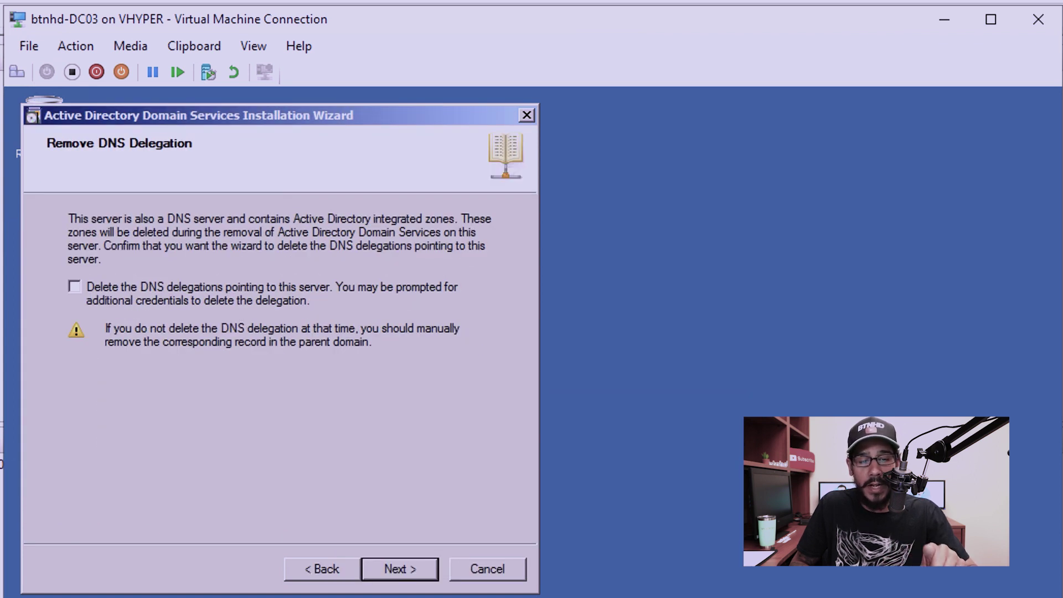
key("Return")
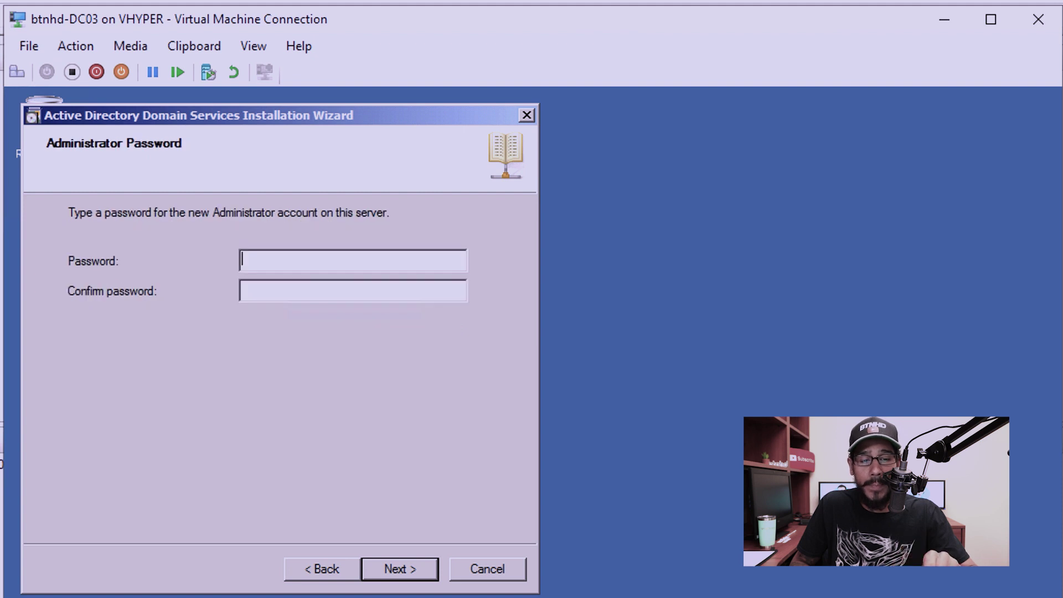
- Enter and confirm the new local Administrator password, accept the summary, and start removing Active Directory Domain Services from btnhd-DC03
type("•••••••••")
key("Tab")
type("•••••••••")
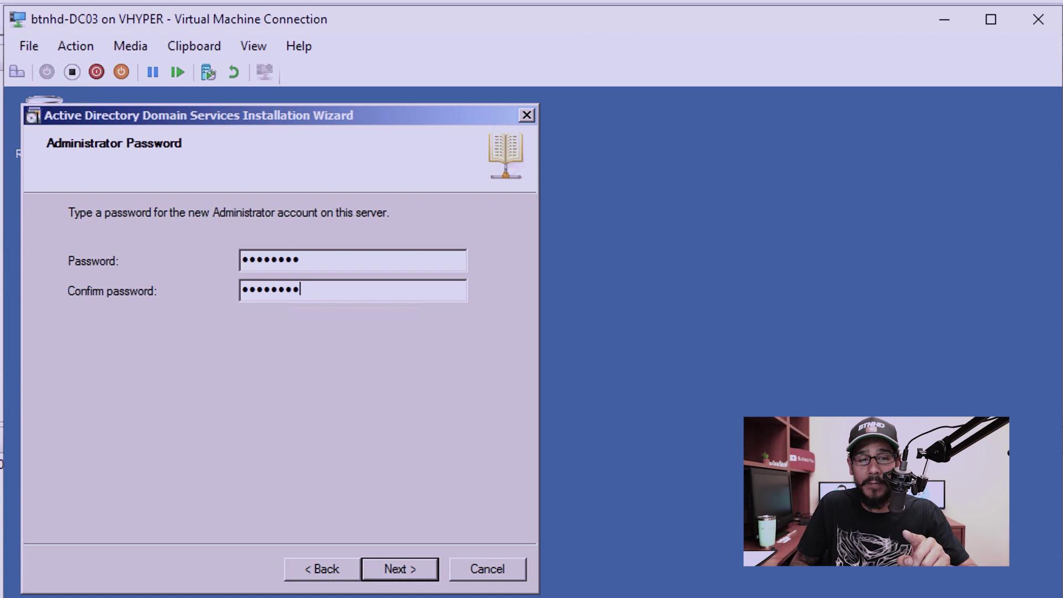
key("Return")
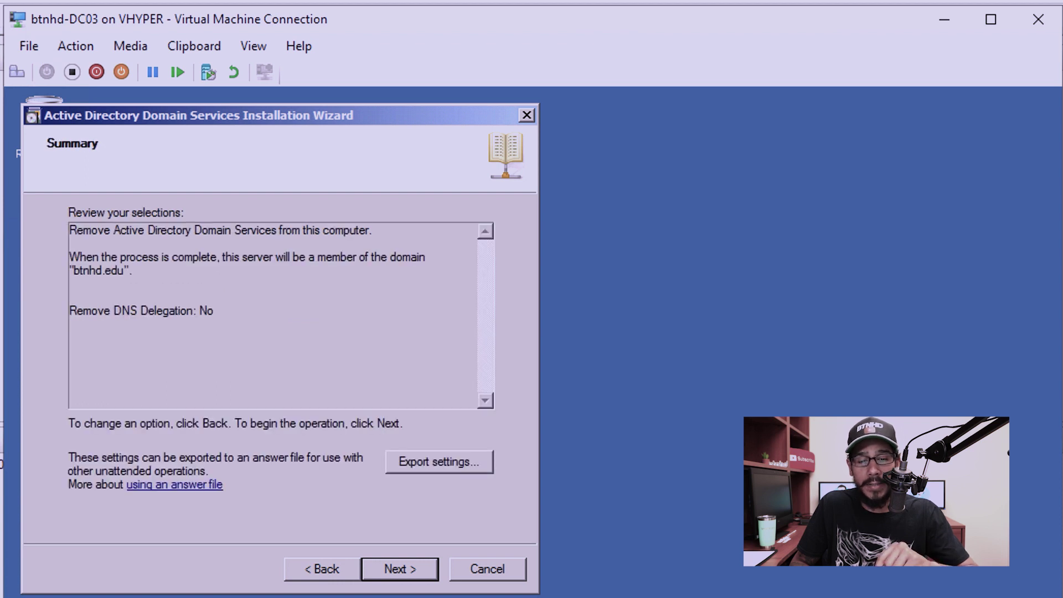
key("Return")
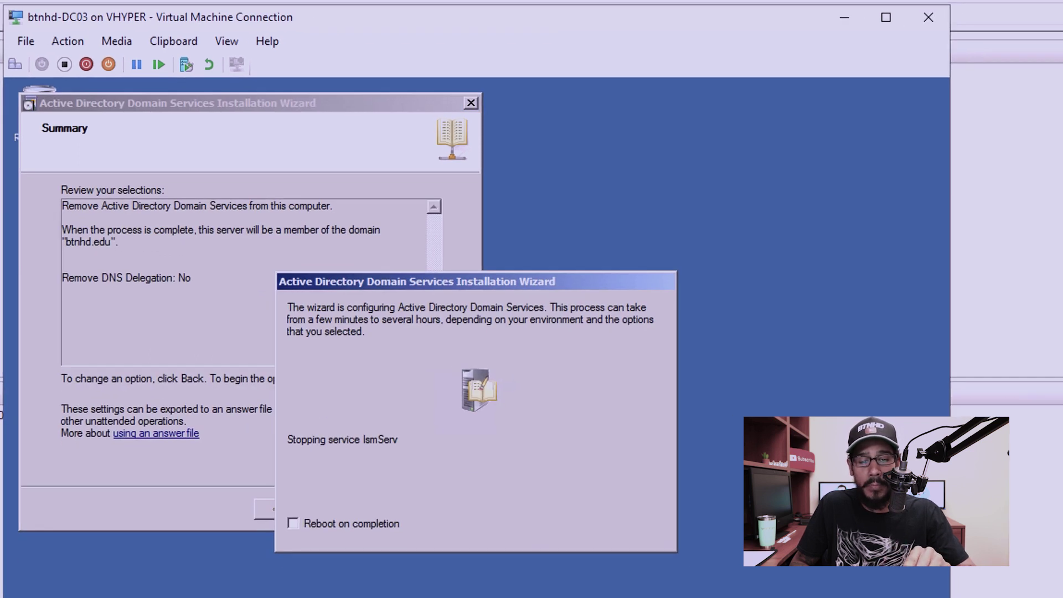